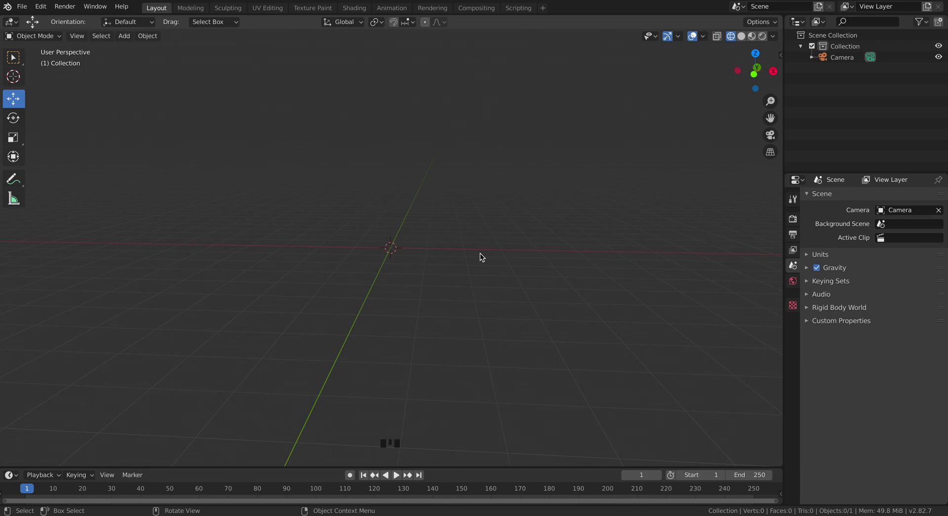
key(shift+a)
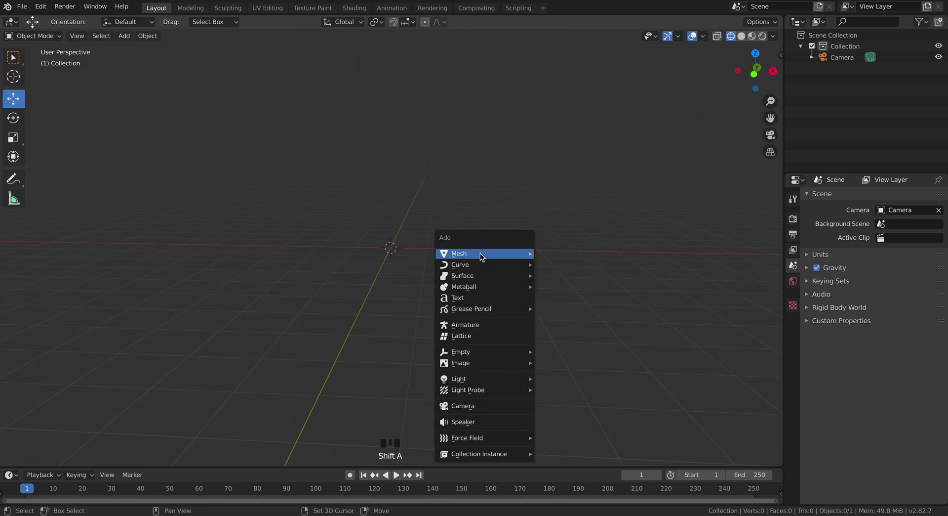
mouse_move(480, 254)
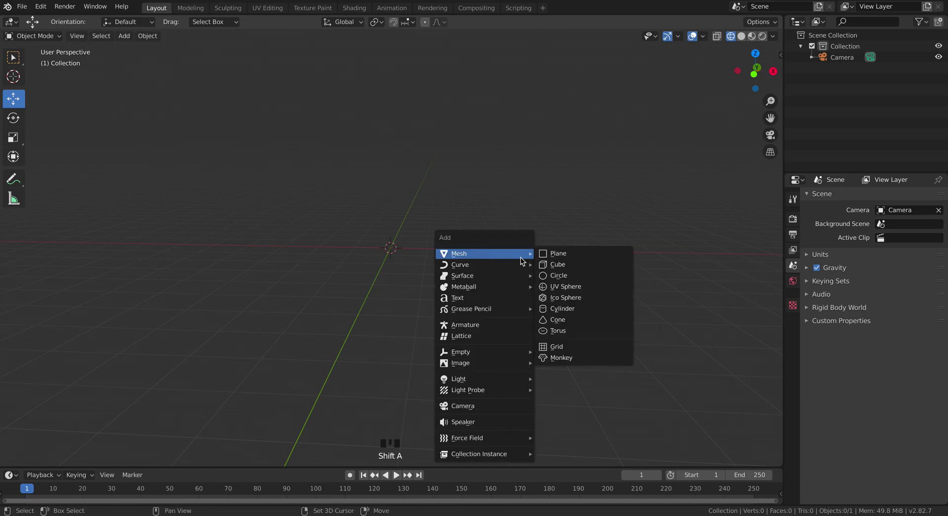
click(517, 193)
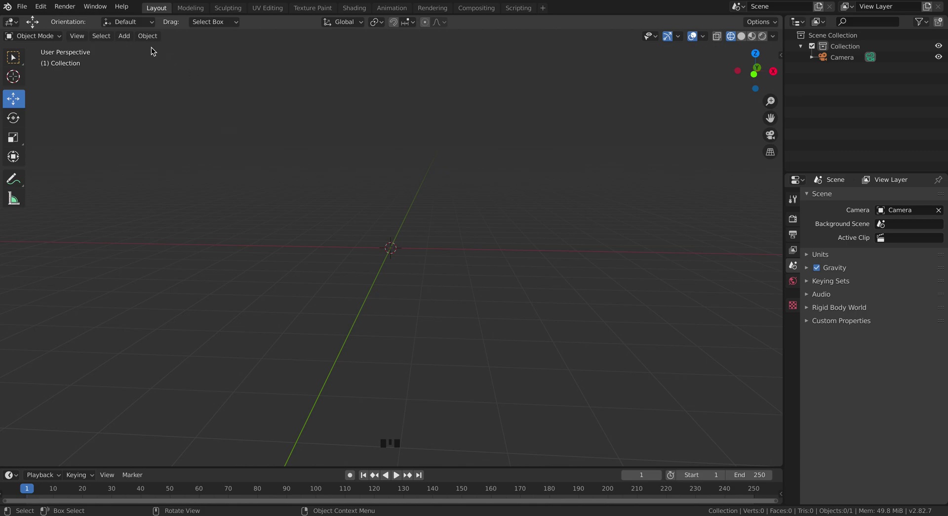
Step: Add a cube mesh at the world origin and switch the viewport to solid shading
click(124, 37)
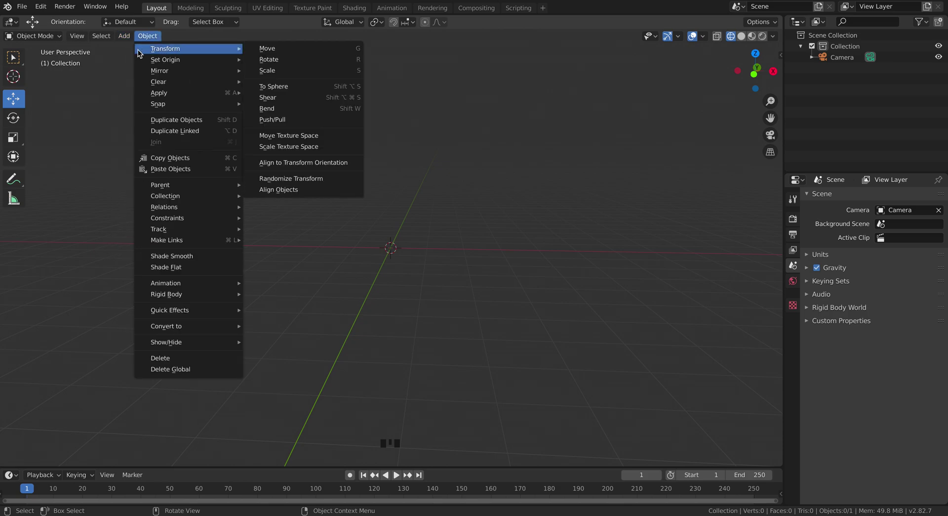
mouse_move(123, 36)
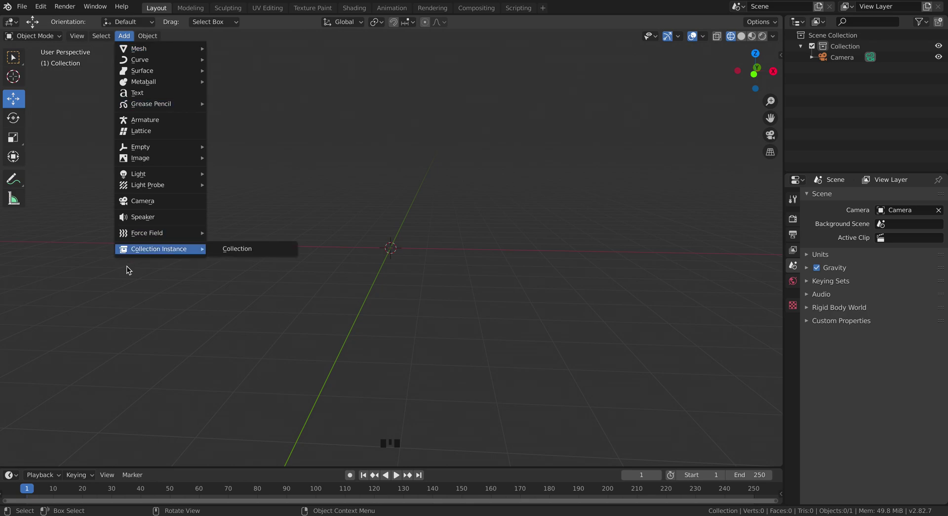
mouse_move(127, 233)
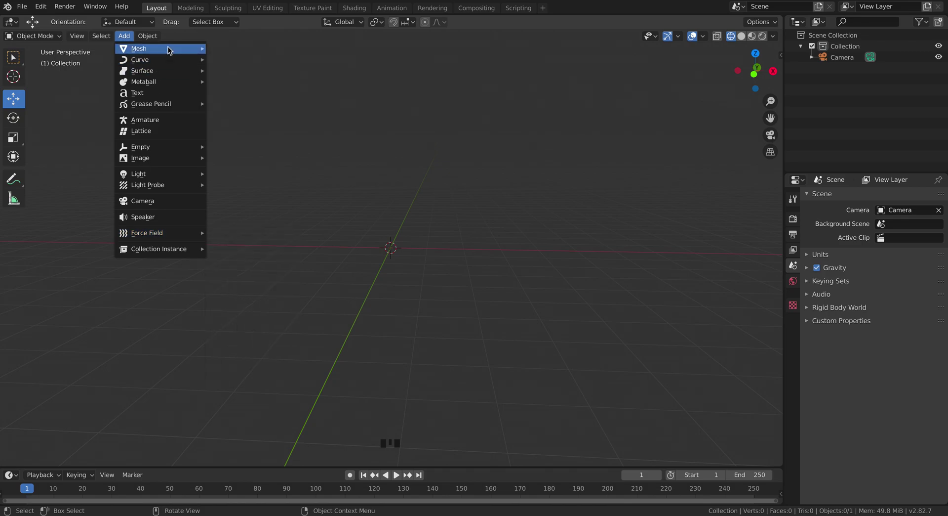
mouse_move(174, 51)
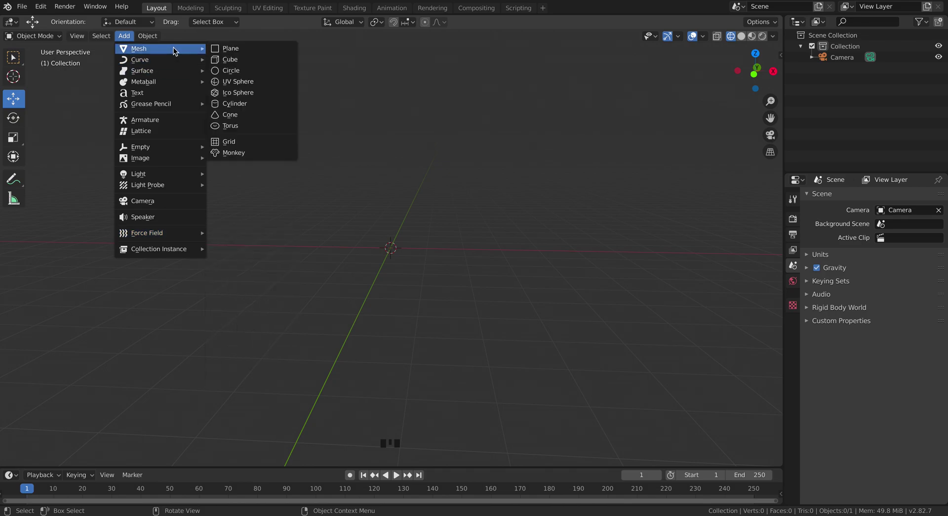
click(262, 60)
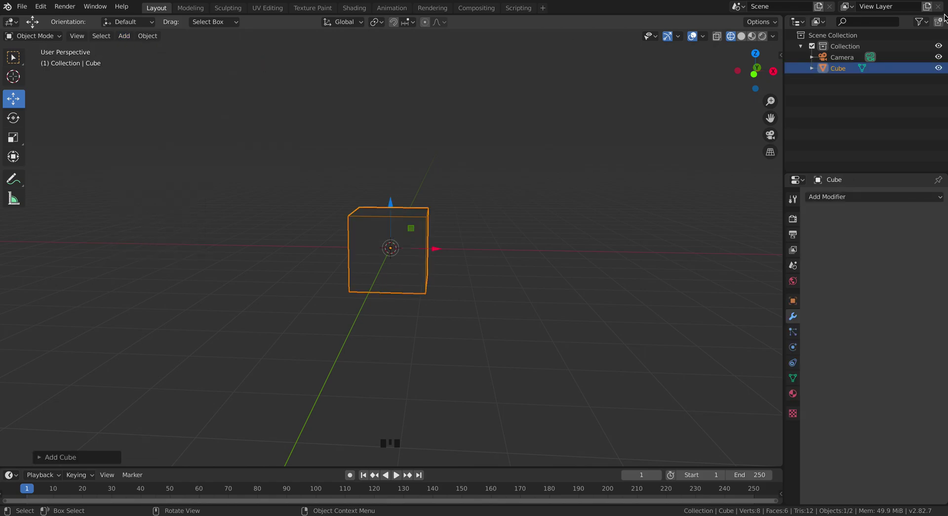
click(741, 36)
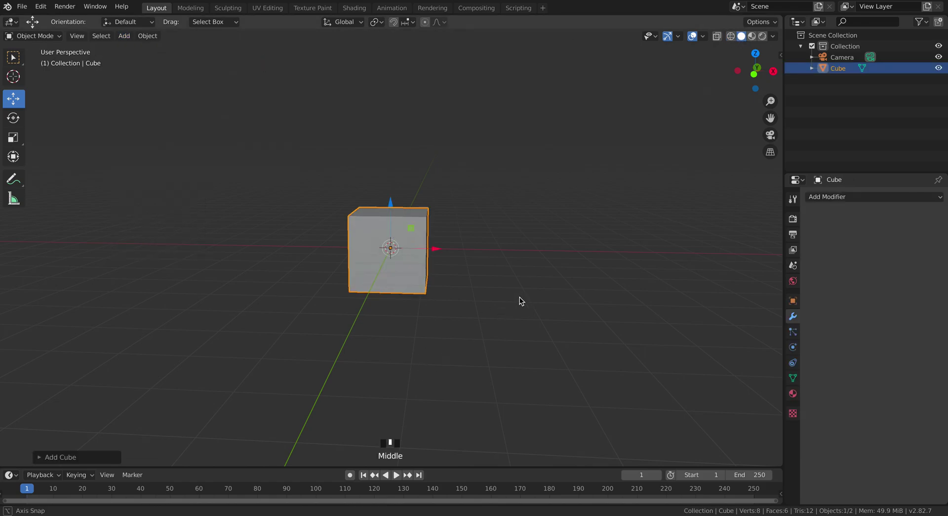
mouse_move(520, 298)
middle_down()
mouse_move(472, 302)
mouse_move(473, 319)
mouse_move(615, 312)
mouse_move(585, 307)
middle_up()
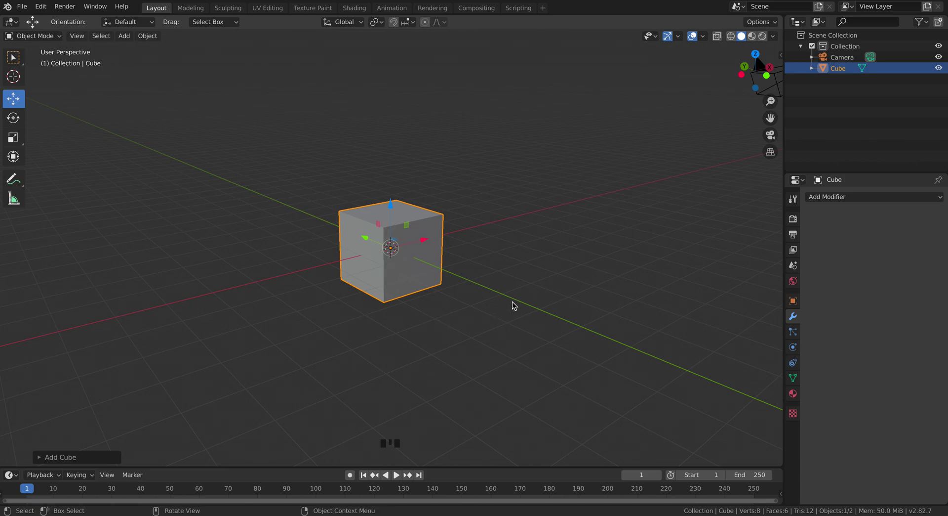
Step: Add a metaball of type Ball and move it along the X axis to about 1.8 m, beside the cube
key(shift+a)
mouse_move(513, 303)
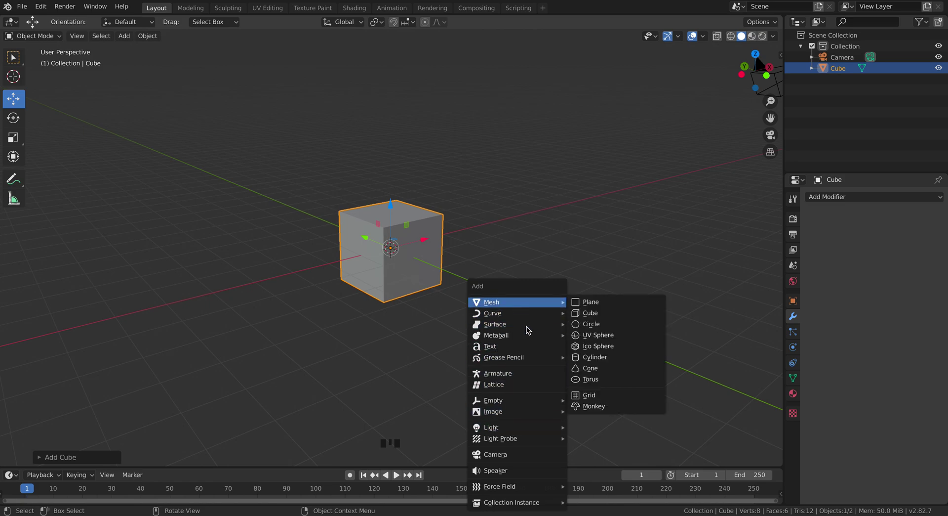
mouse_move(527, 332)
click(606, 334)
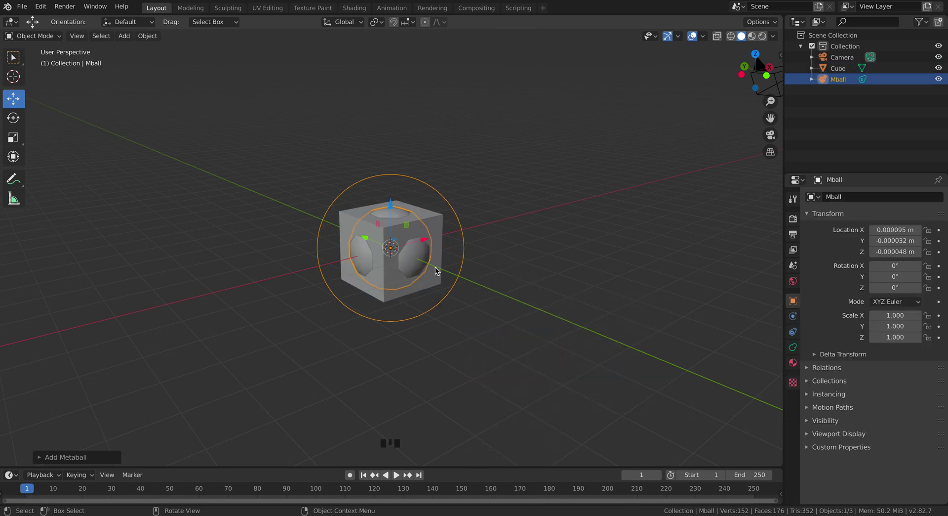
drag(434, 244, 502, 246)
Step: Add a second metaball Ball and move it along X to about 4.26 m so it merges with the first
middle_drag(535, 275, 481, 278)
key(shift+a)
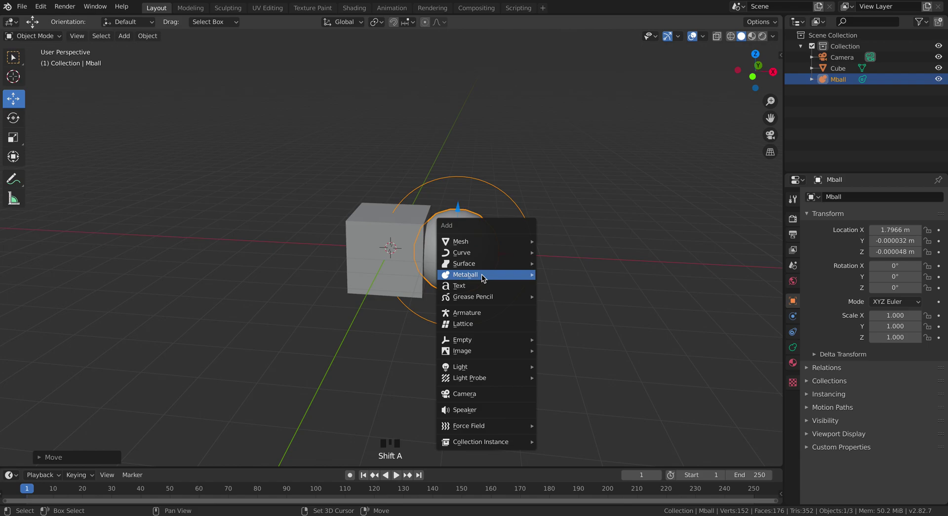
mouse_move(483, 275)
click(572, 276)
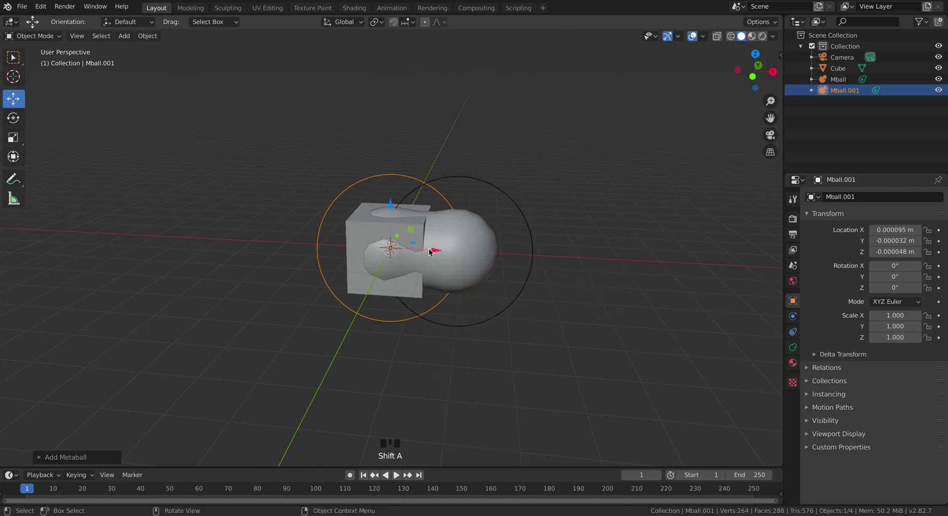
drag(437, 250, 604, 262)
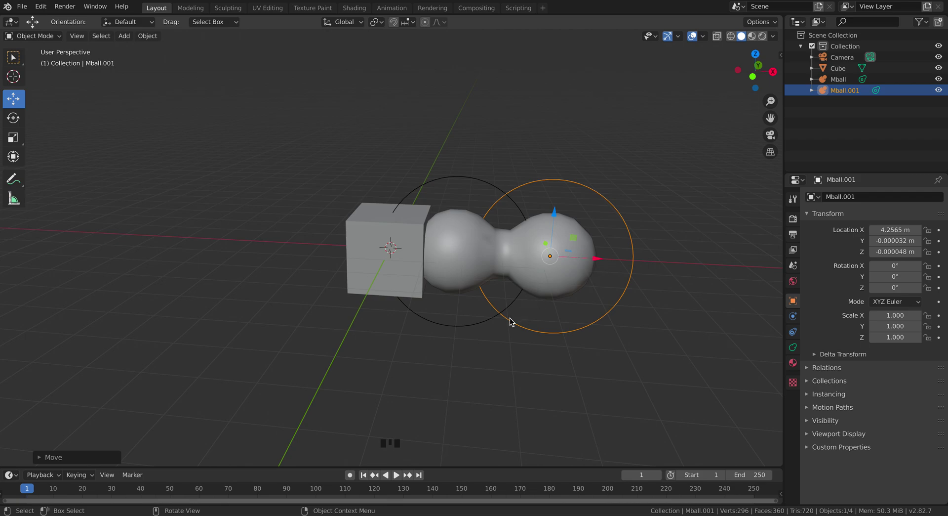
Step: Add a third metaball Ball and move it above the other two, to about X 2.98 m and Z 1.93 m
key(a)
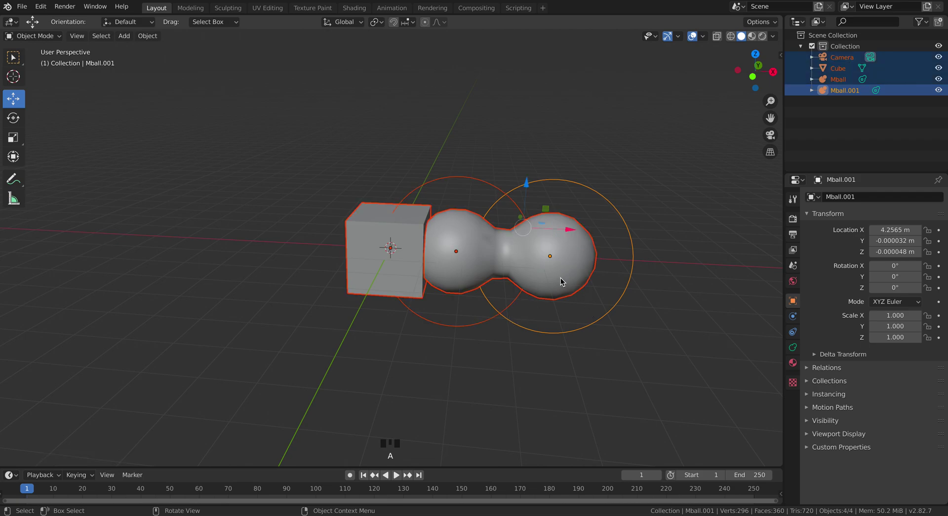
click(574, 394)
key(shift+a)
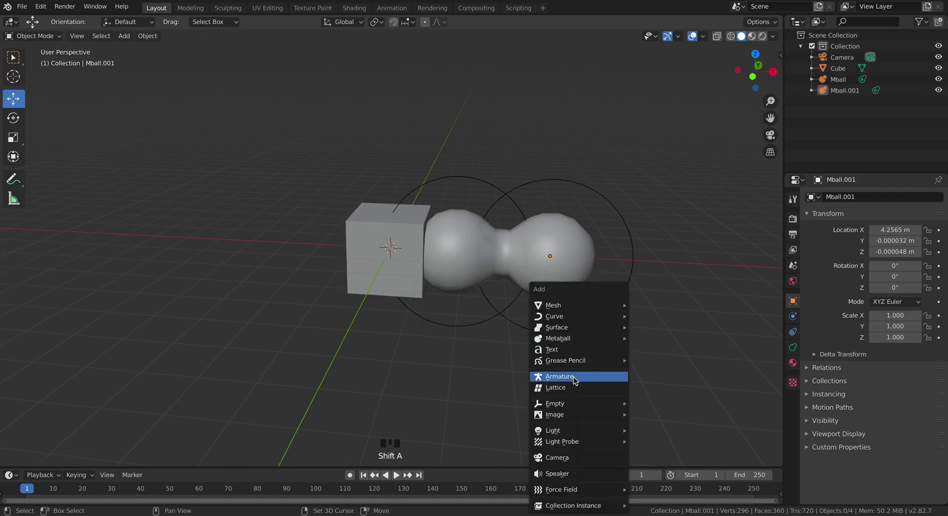
mouse_move(576, 326)
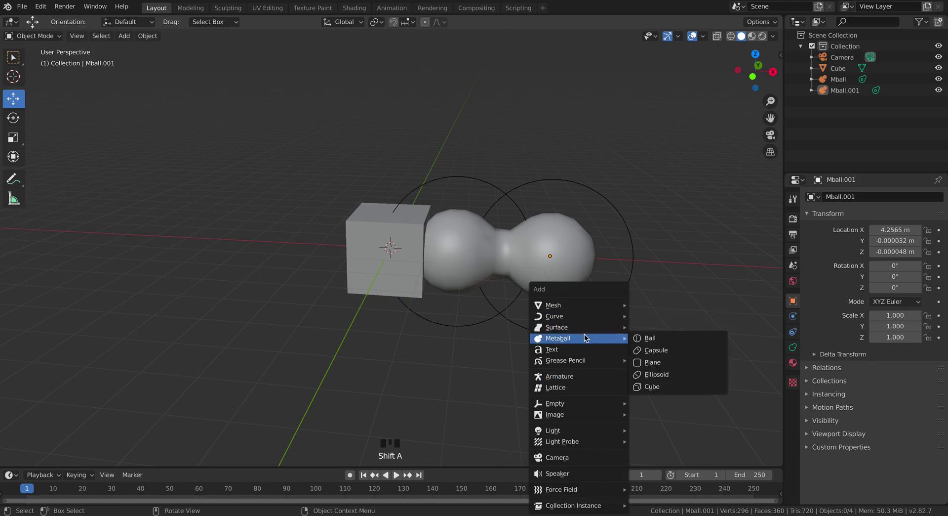
click(668, 339)
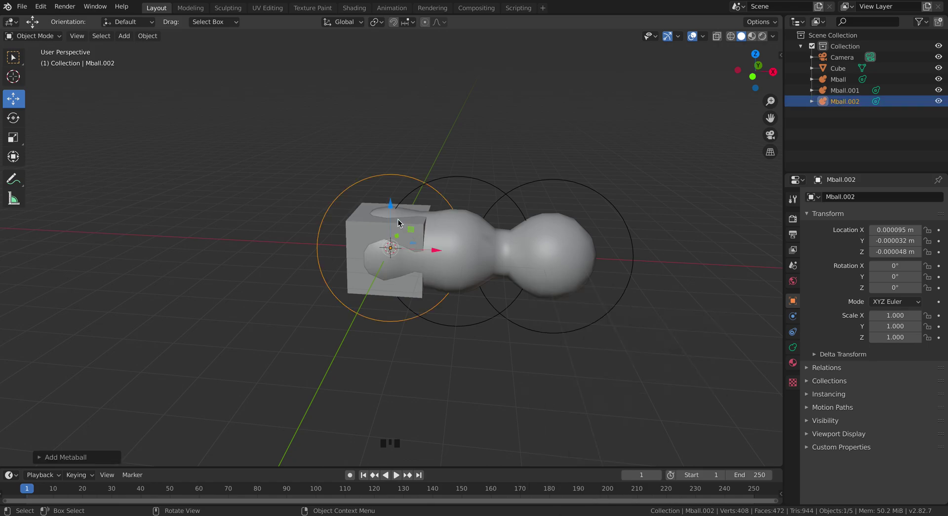
drag(395, 216, 393, 126)
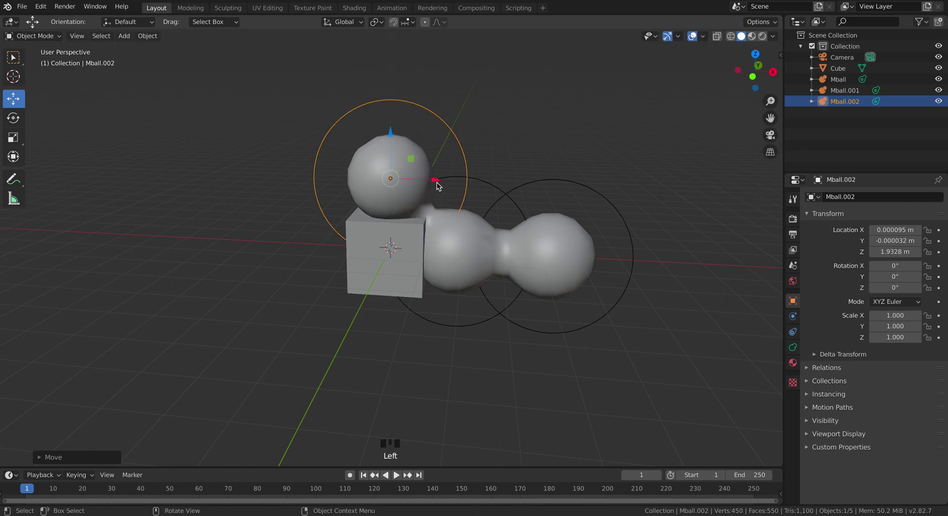
drag(437, 182, 553, 196)
Step: Delete all three metaballs, leaving the cube and camera in the scene
middle_drag(701, 338, 663, 331)
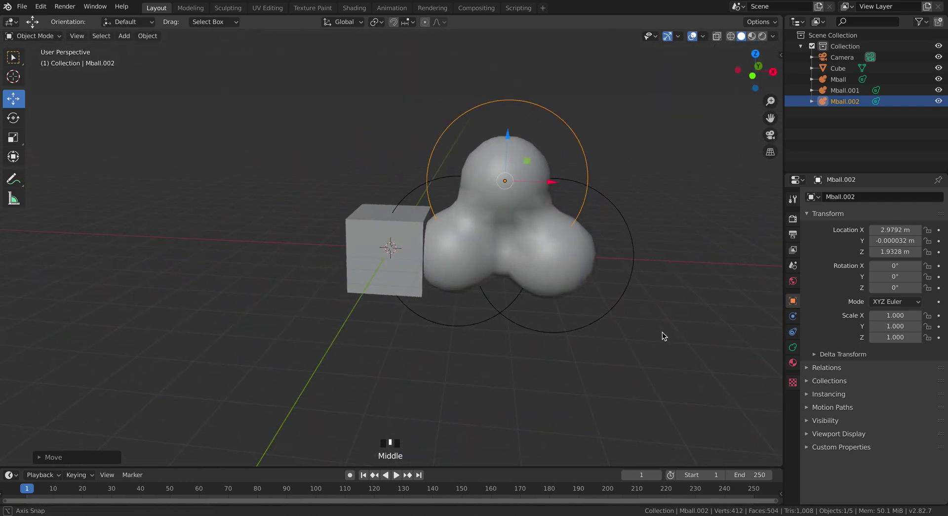
click(539, 257)
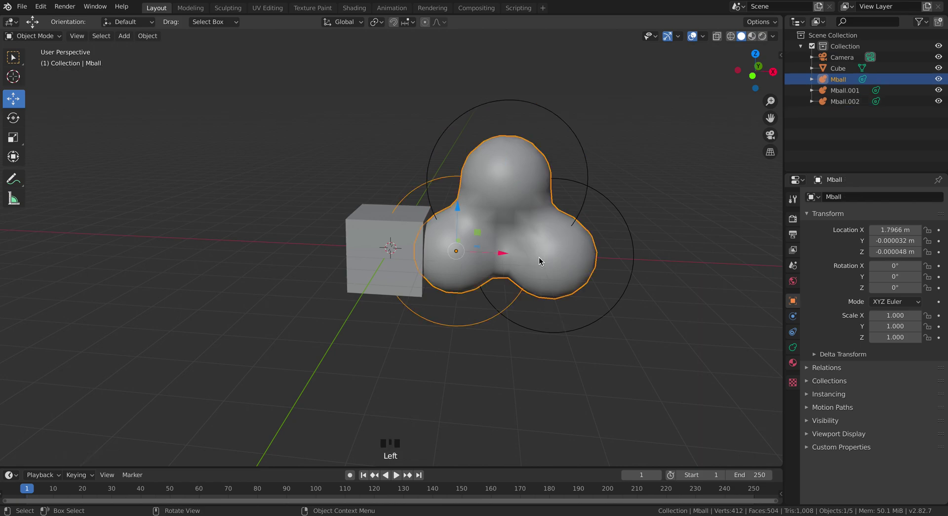
key(x)
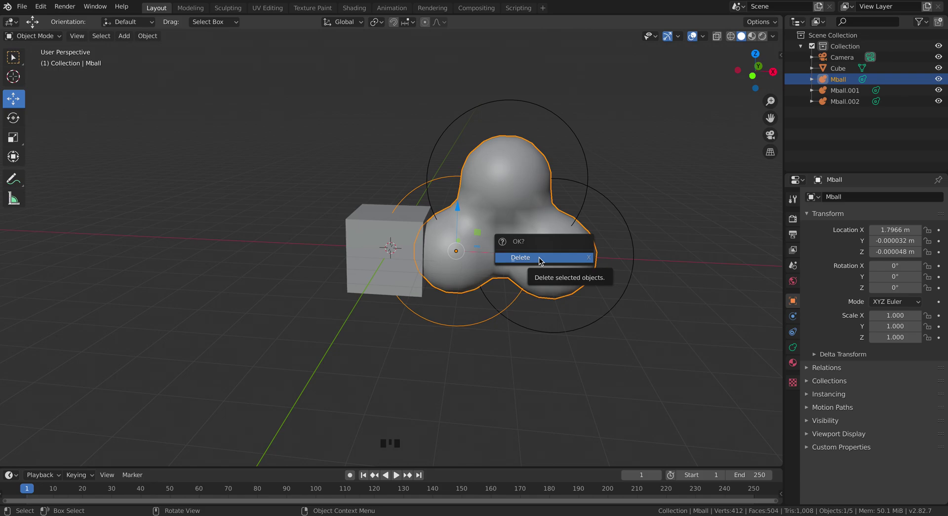
click(539, 257)
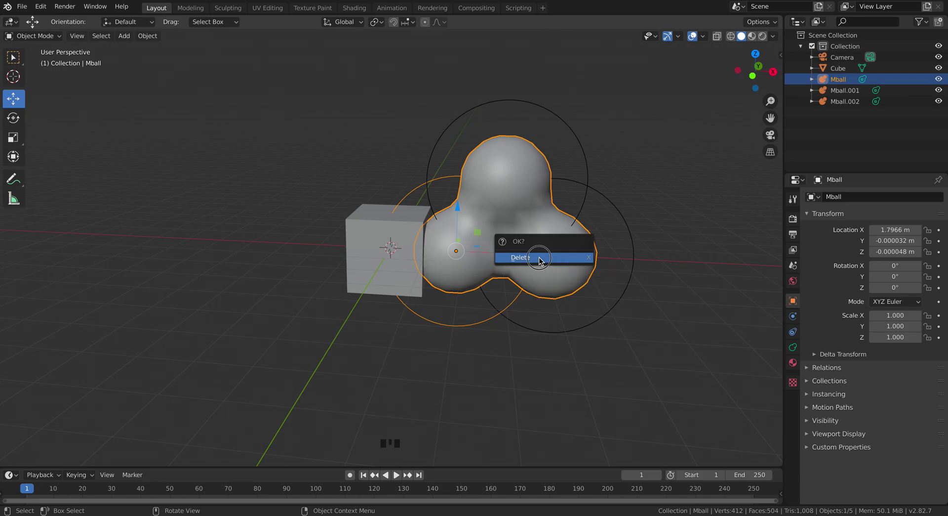
click(607, 413)
drag(532, 159, 598, 315)
key(x)
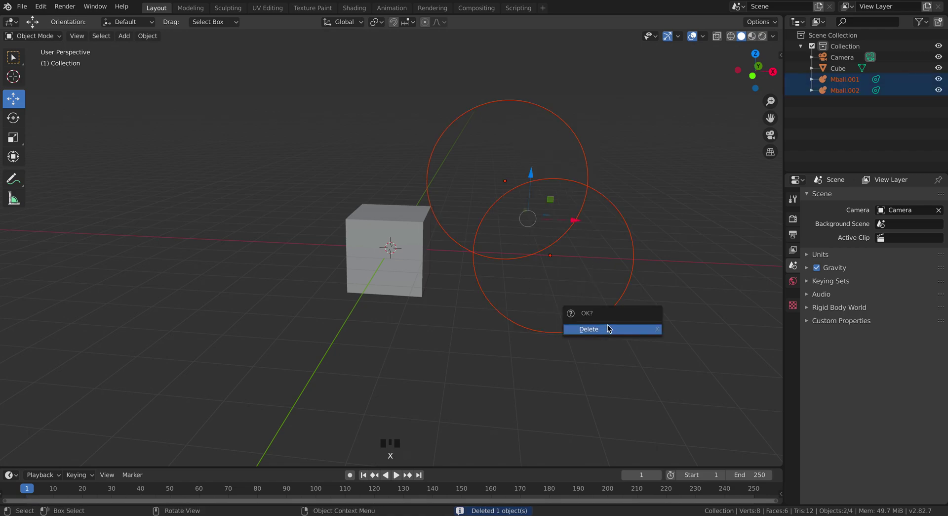
key(x)
key(x)
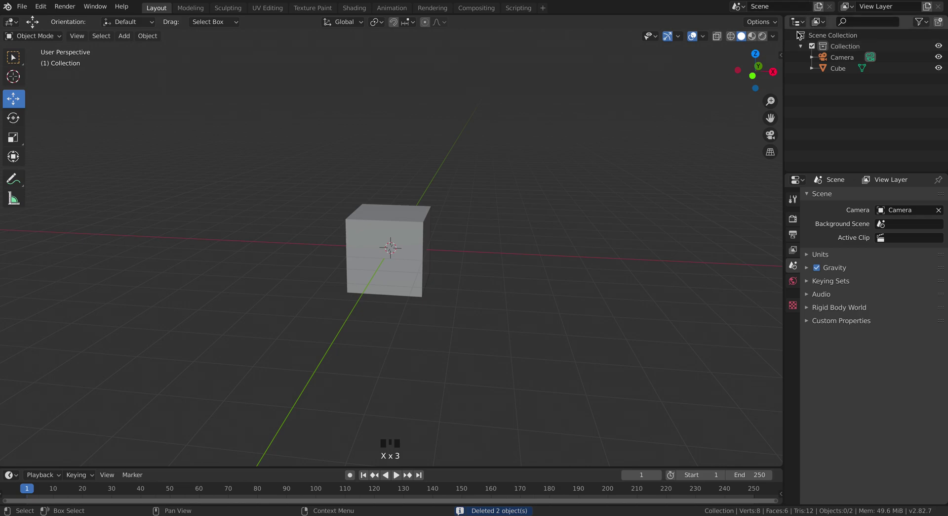
Step: Hide the cube in the viewport and show it again
click(939, 69)
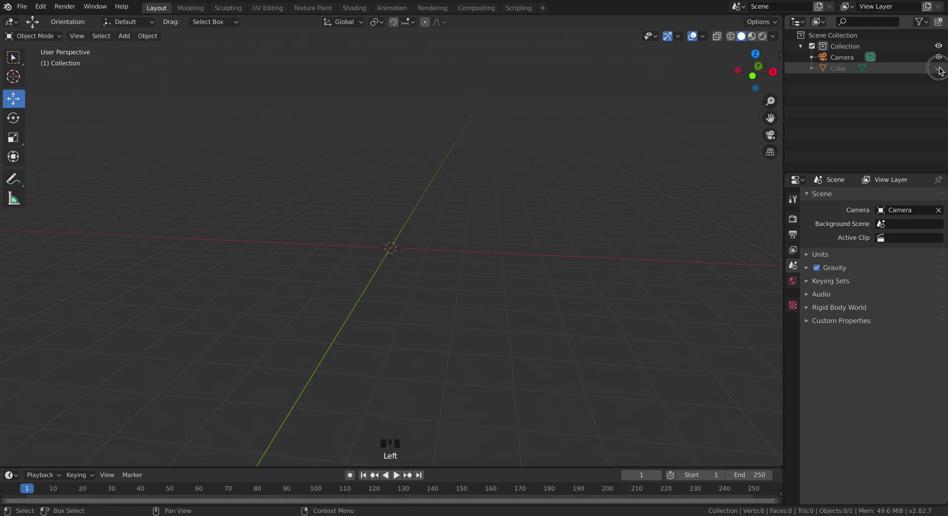
click(939, 69)
Step: Select the cube with a selection box around it and delete it
scroll(657, 191, down, 7)
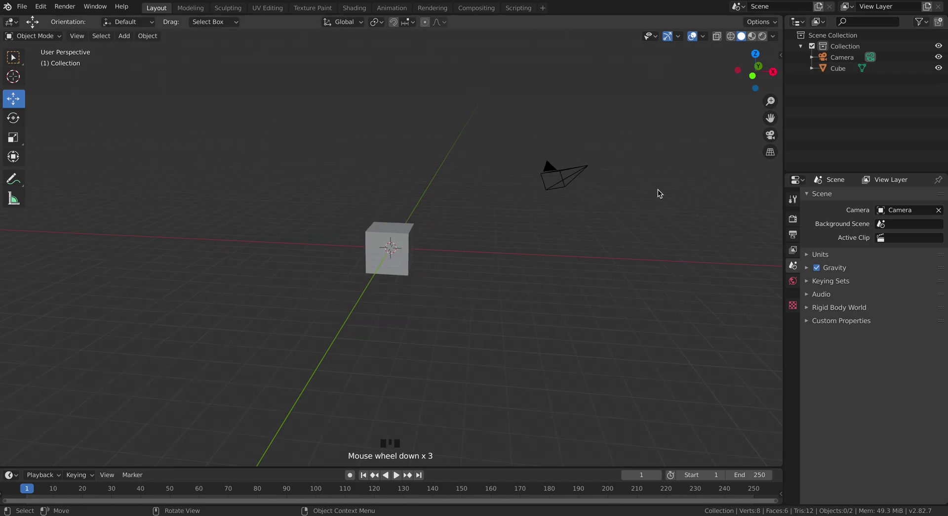
scroll(473, 248, up, 4)
scroll(455, 251, up, 4)
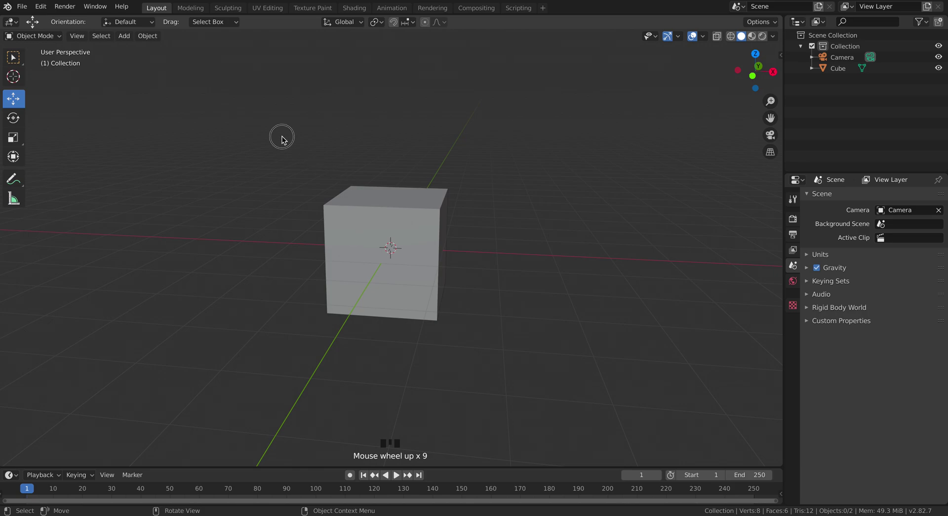
drag(281, 138, 535, 372)
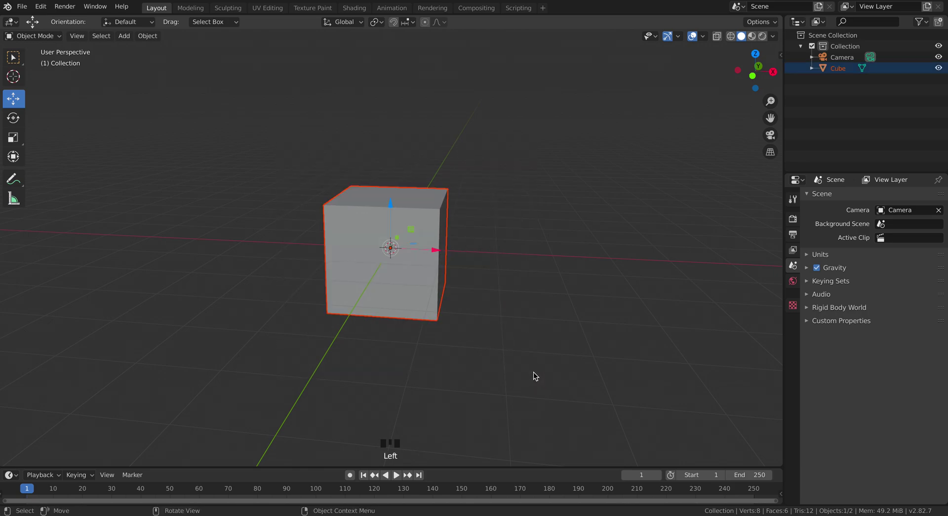
key(x)
click(534, 371)
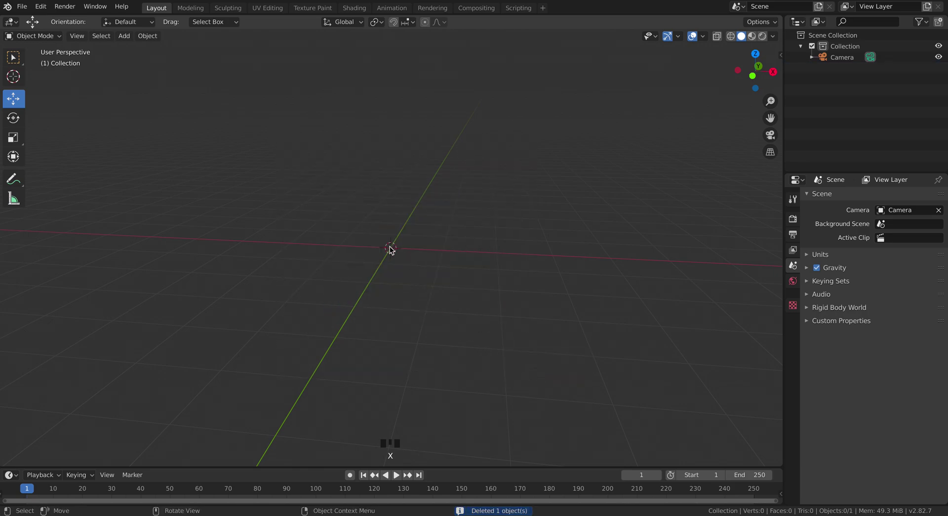
Step: Place the 3D cursor on the red X axis, a short distance to the negative side of the origin
scroll(394, 254, down, 5)
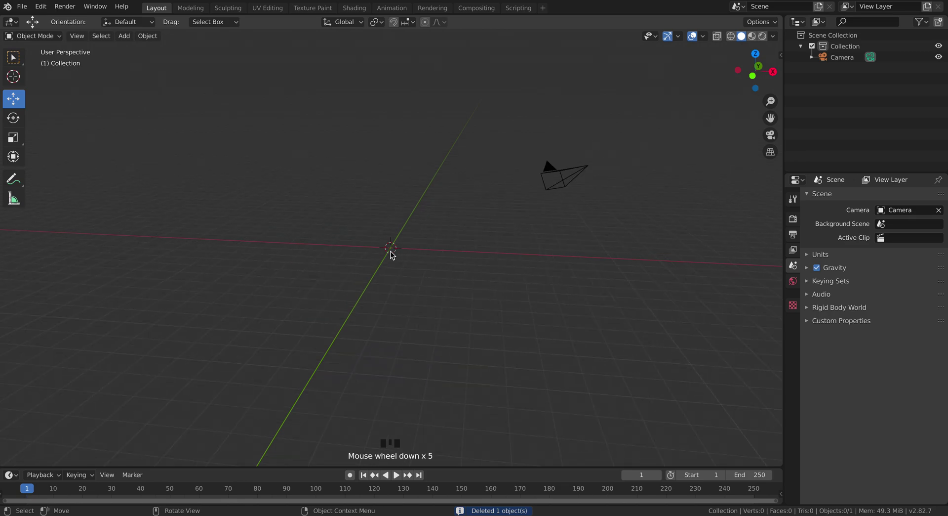
click(14, 77)
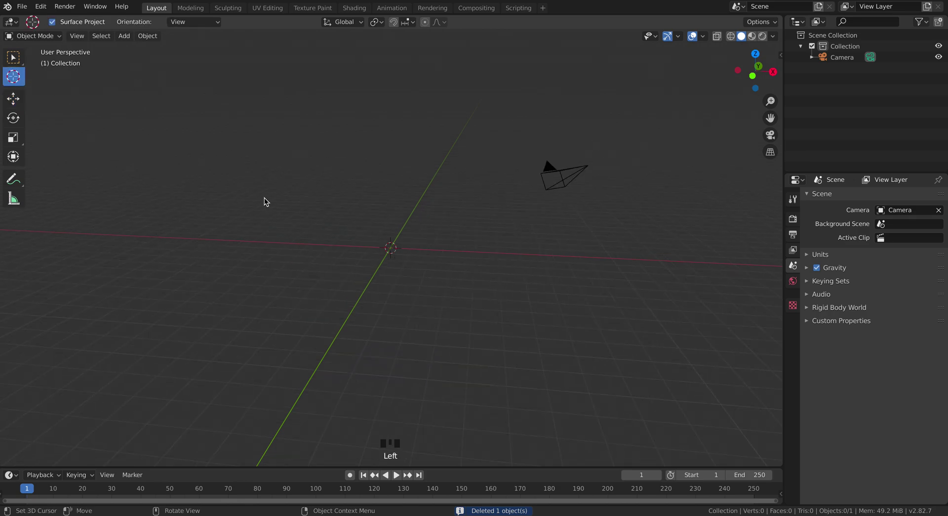
click(327, 247)
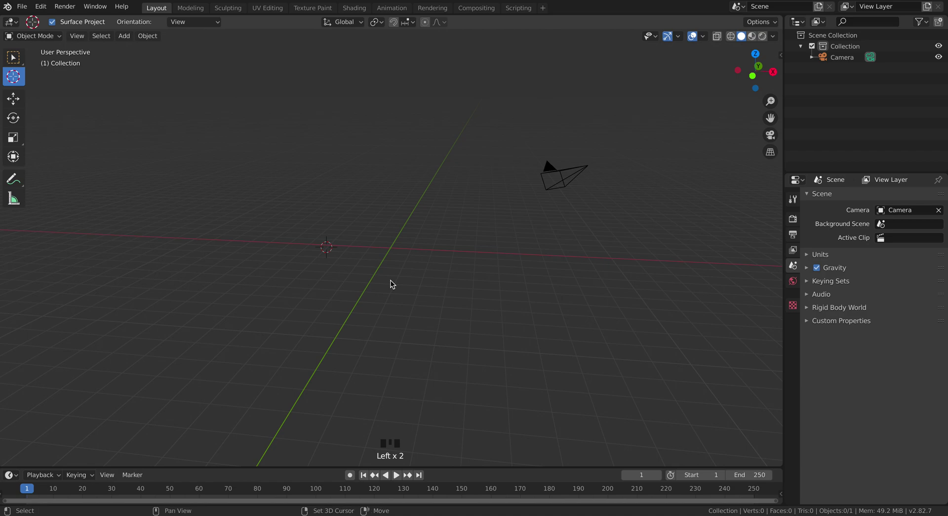
Step: Add a mesh cube at the 3D cursor's position on the X axis
key(shift+a)
mouse_move(408, 254)
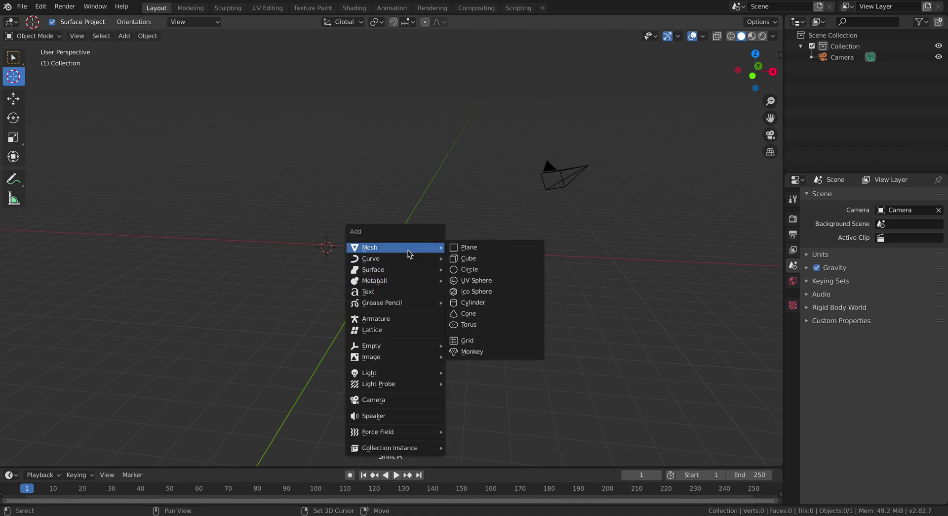
click(459, 257)
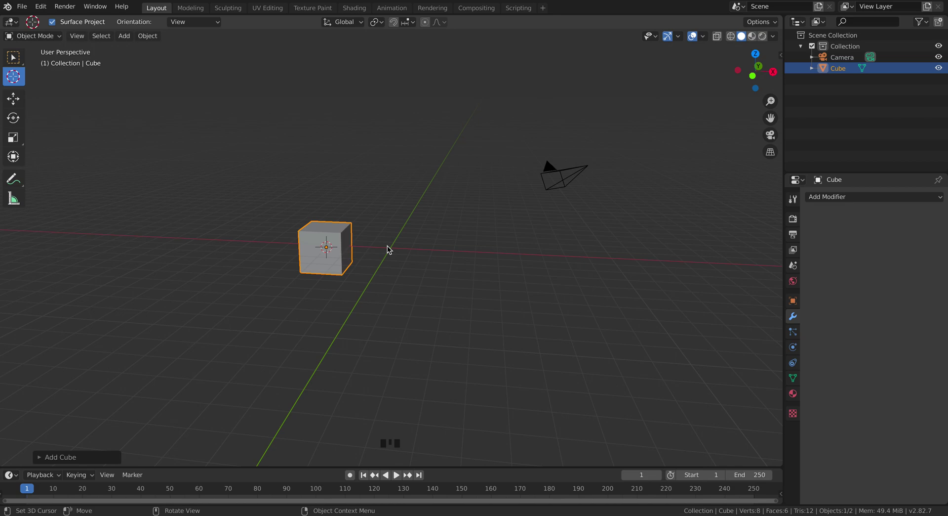
Step: Try several 3D cursor positions on and around the cube, finishing on its side face towards the origin
click(338, 232)
click(417, 256)
click(337, 249)
scroll(349, 237, up, 3)
scroll(320, 226, down, 1)
middle_drag(320, 226, 307, 207)
click(304, 204)
click(328, 231)
middle_drag(443, 196, 481, 198)
Step: Add a mesh circle at the 3D cursor on the cube's side face
key(shift+a)
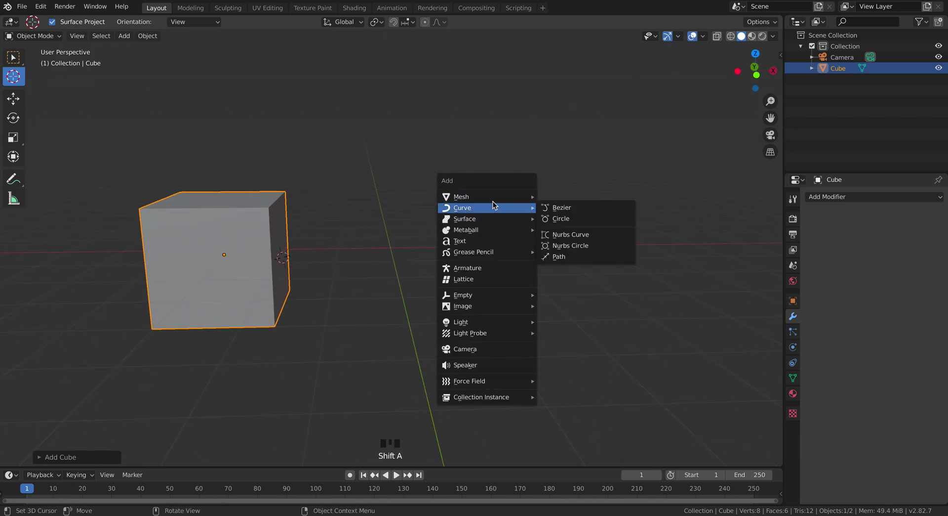
click(567, 220)
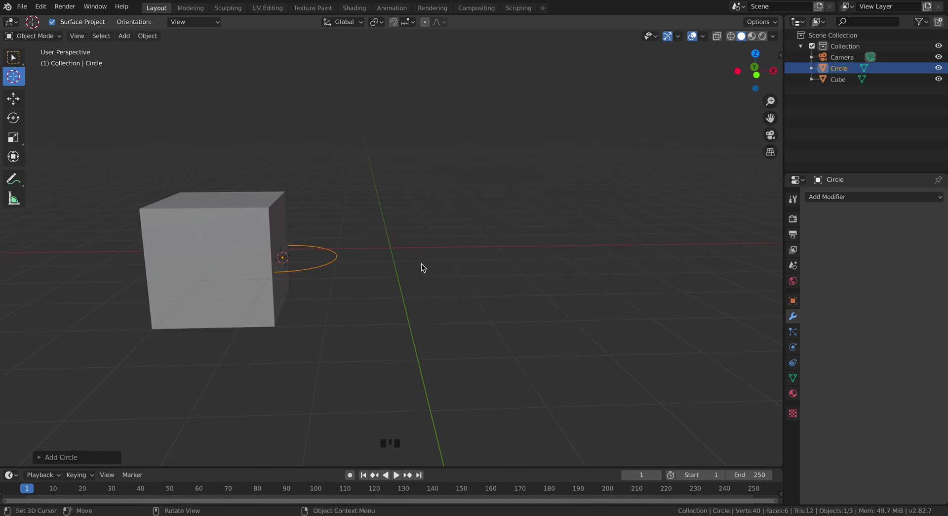
middle_drag(354, 262, 272, 273)
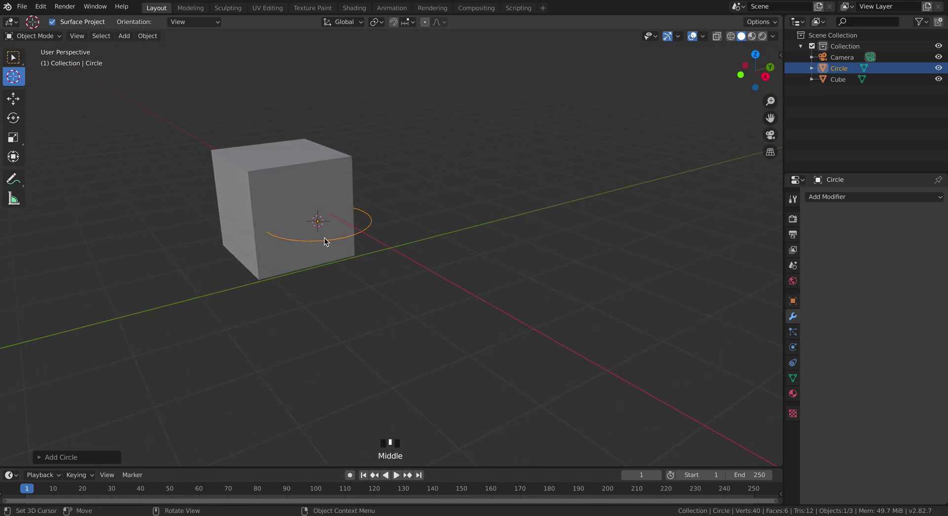
Step: Select the cube and the circle together with a selection box
drag(376, 317, 242, 76)
drag(273, 110, 443, 269)
click(12, 59)
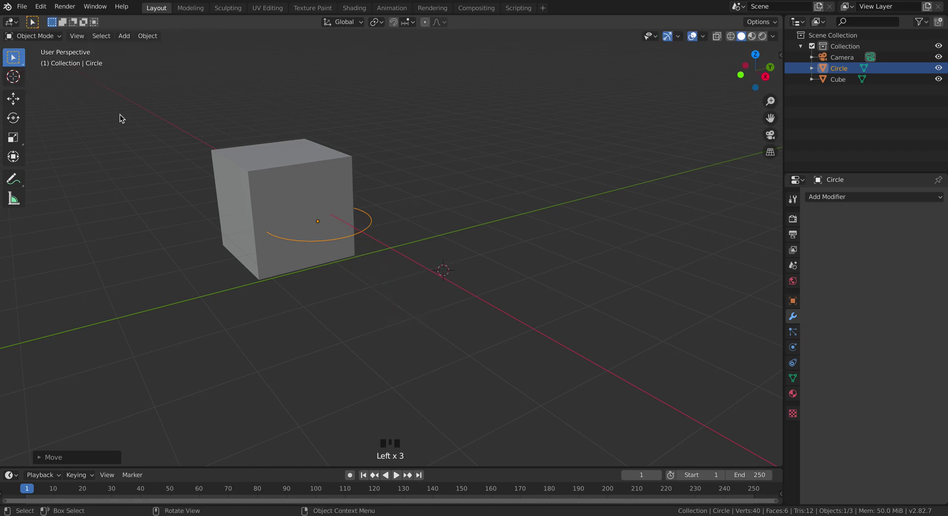
drag(181, 112, 423, 333)
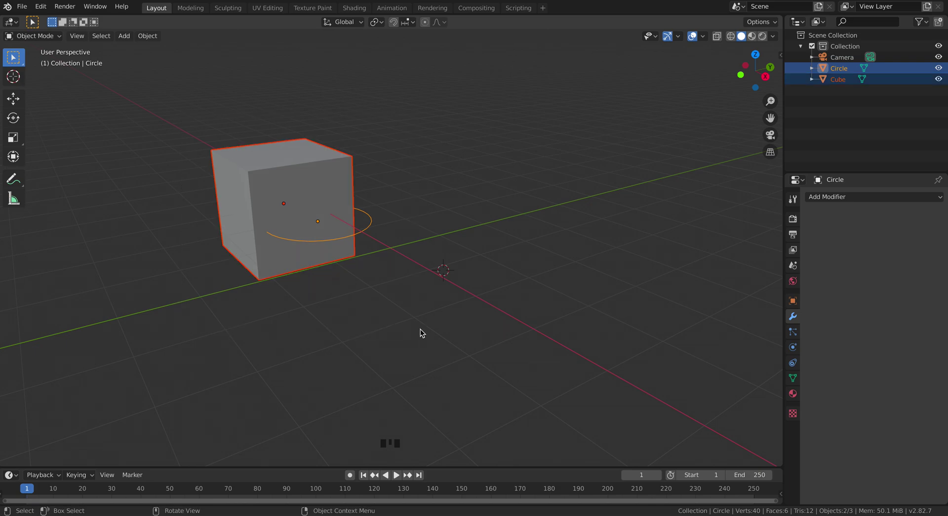
key(z)
click(428, 281)
Step: Select only the cube and delete it from the scene
click(316, 222)
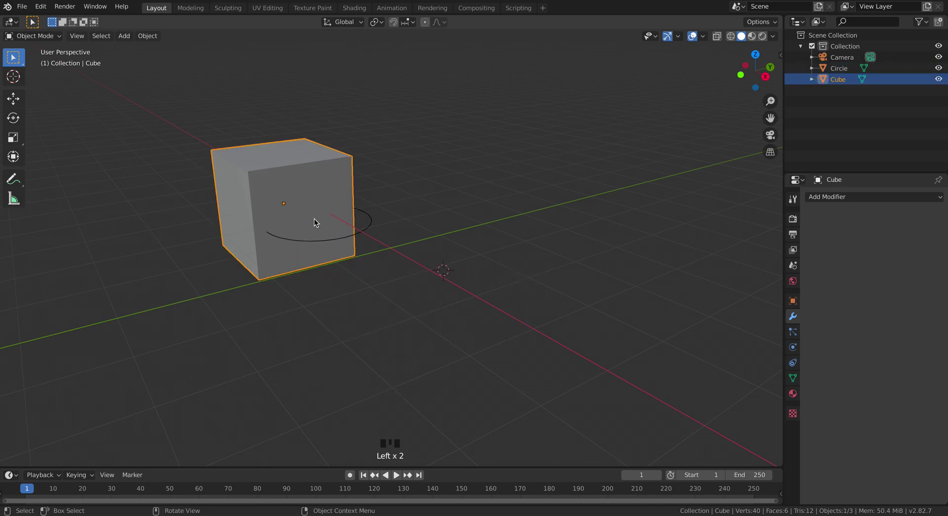
key(z)
click(398, 233)
middle_drag(431, 215, 500, 200)
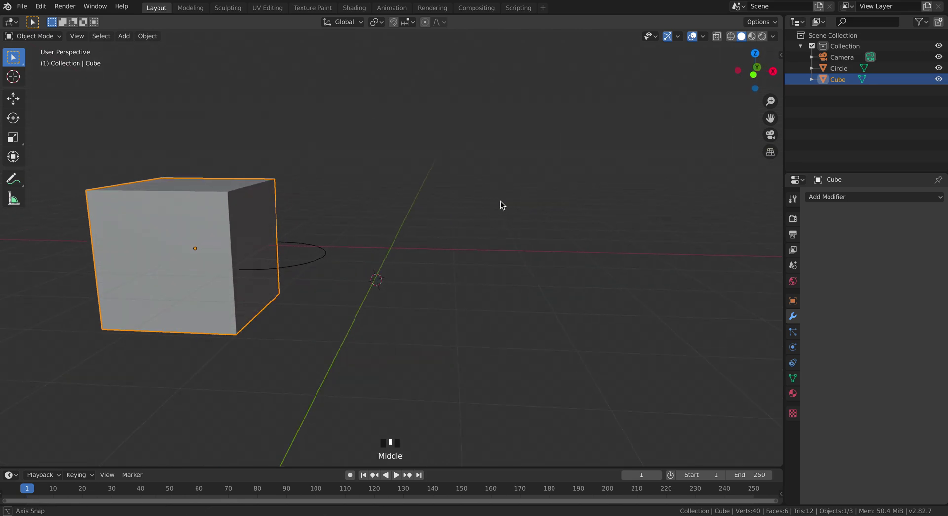
click(196, 216)
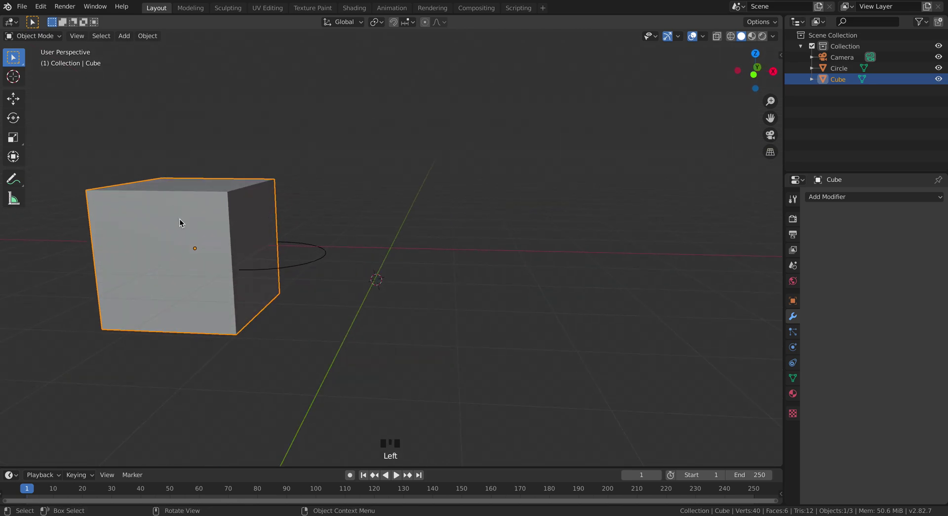
right_click(180, 220)
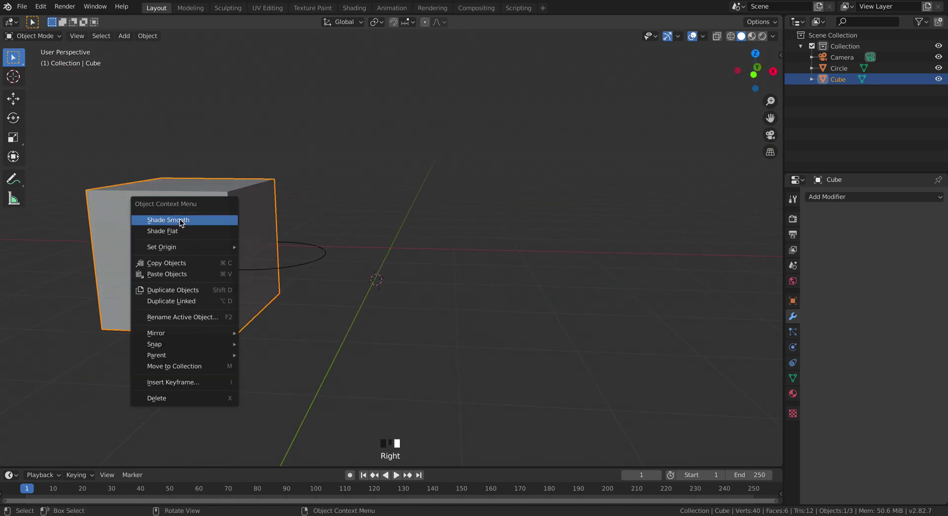
click(192, 399)
Step: Select the remaining circle and delete it
click(286, 256)
right_click(293, 257)
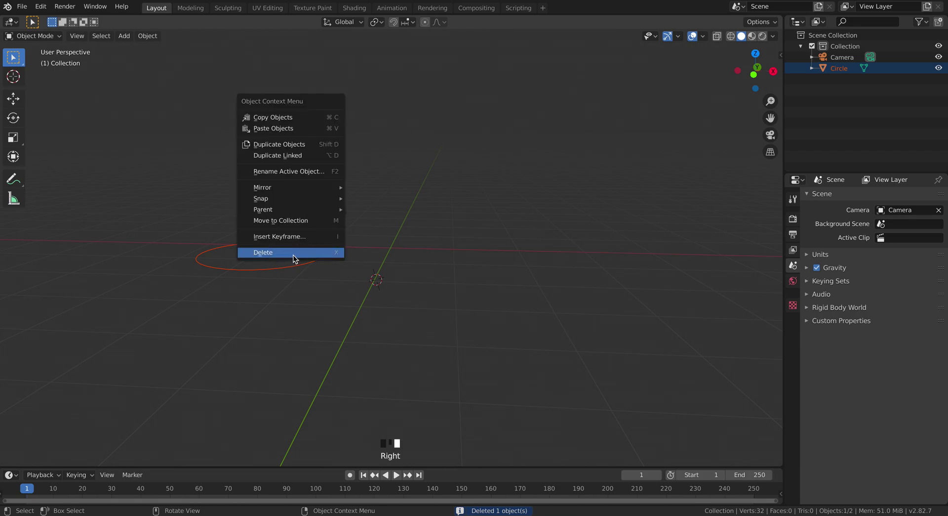
click(295, 257)
Step: Place the 3D cursor back at the world origin, where the X and Y axes cross
click(21, 81)
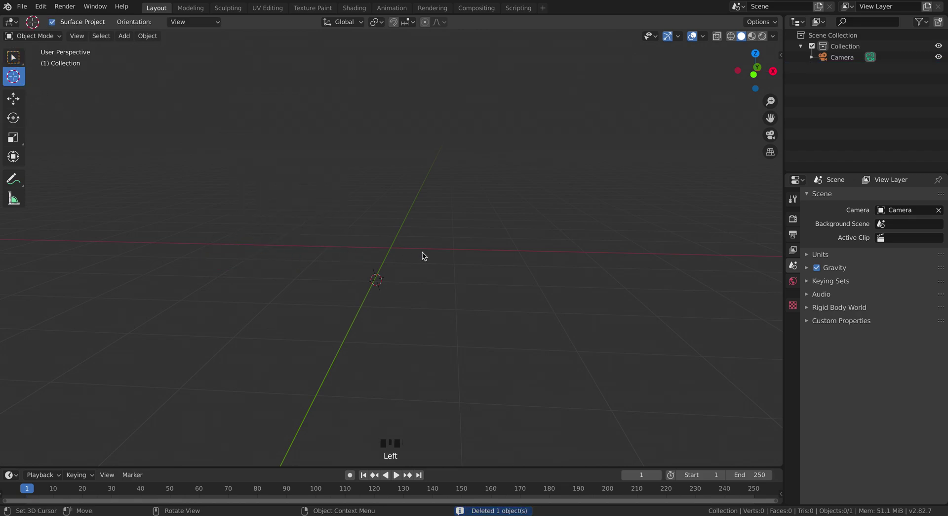
click(391, 248)
right_click(477, 254)
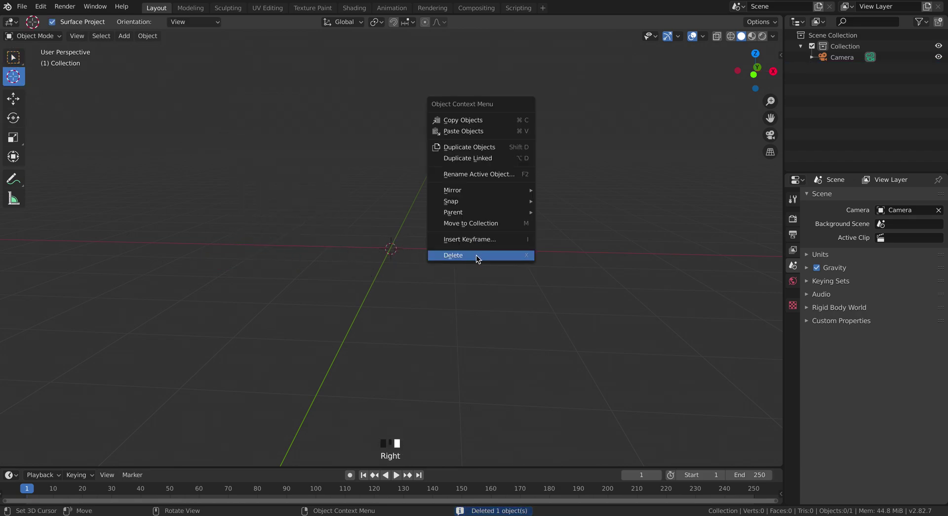
right_click(464, 289)
right_click(468, 271)
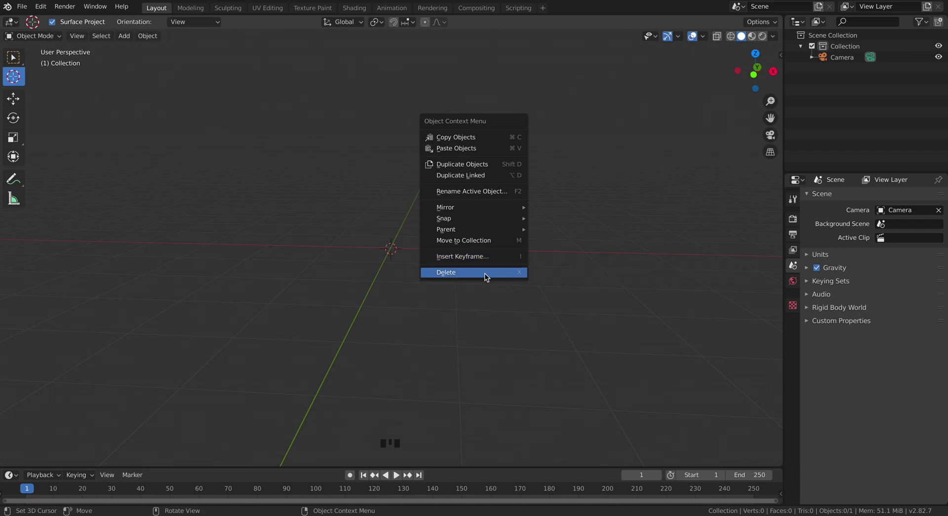
click(124, 36)
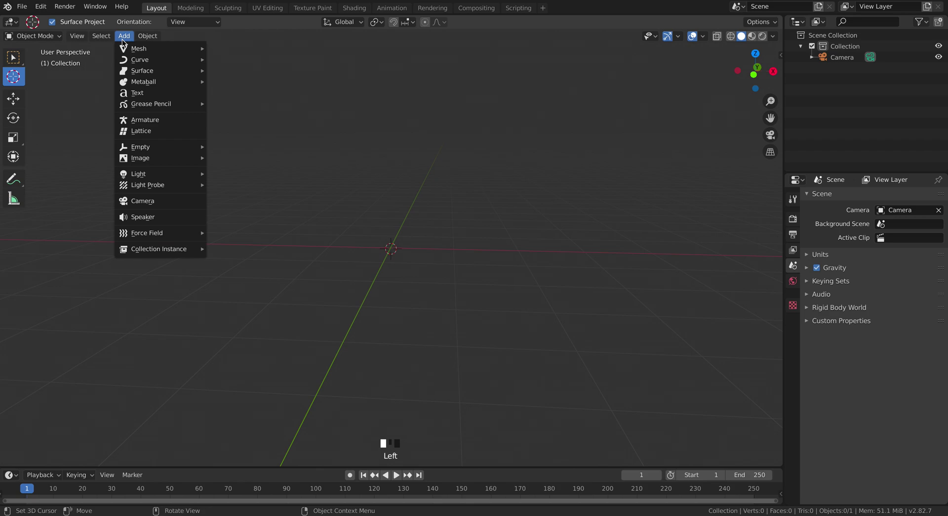
Step: Place the 3D cursor well above the world origin and switch to the Select Box tool
drag(394, 110, 398, 120)
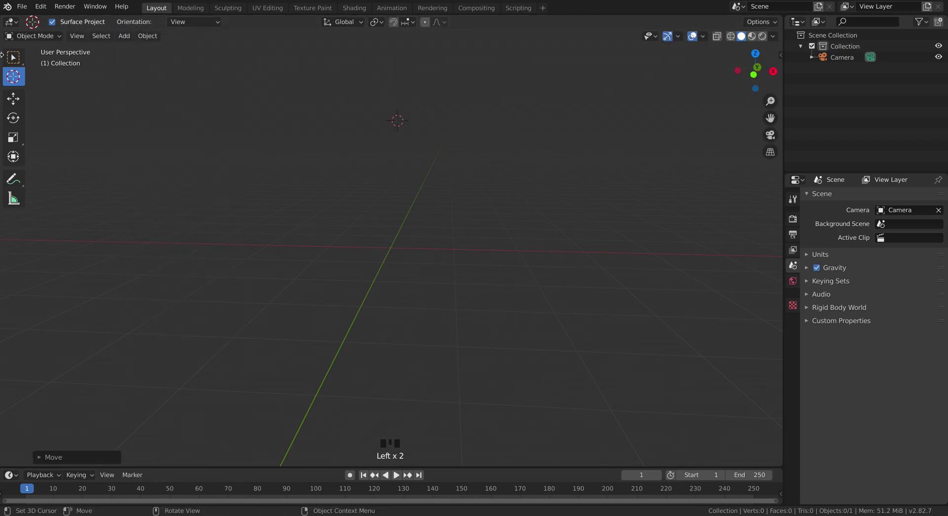
click(13, 57)
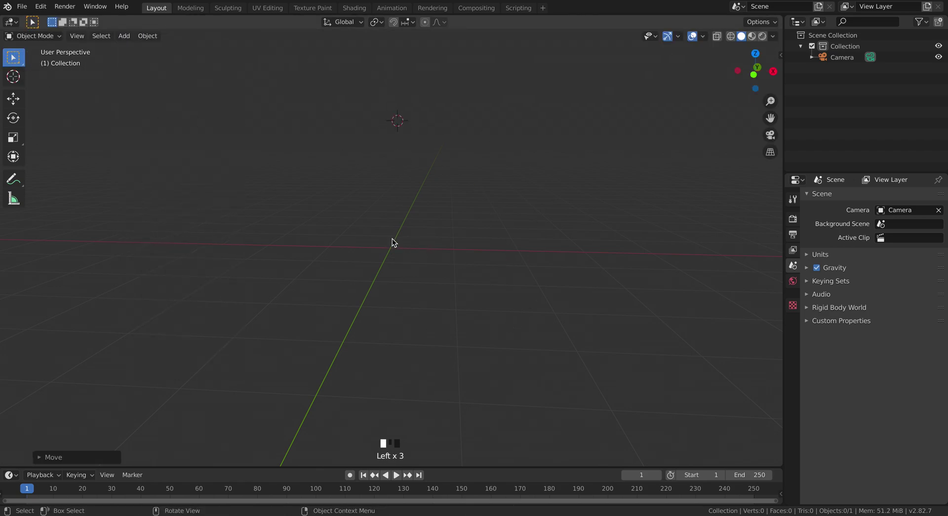